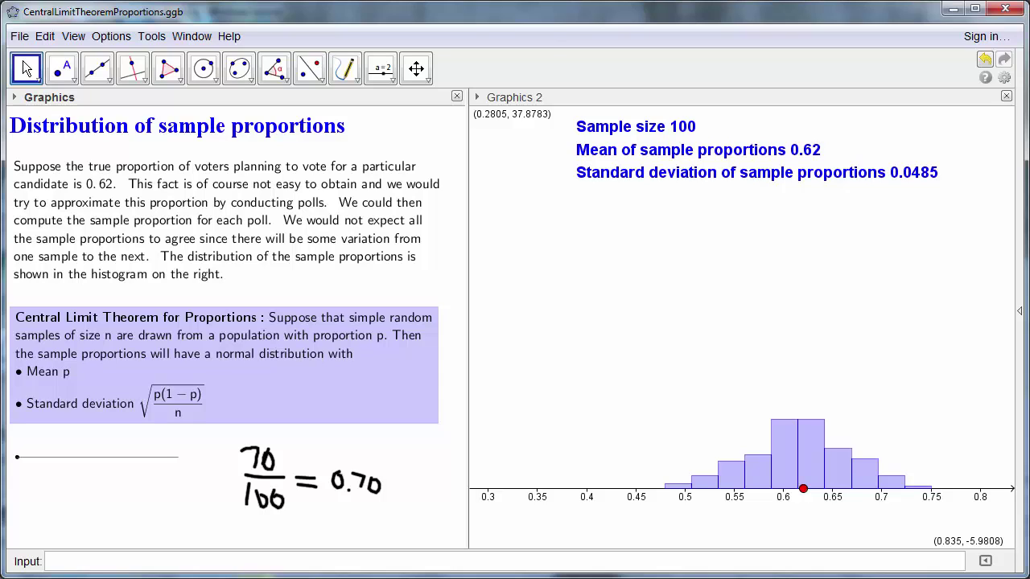
Step: Turn on animation for the sample size slider n in GeoGebra
right_click(40, 458)
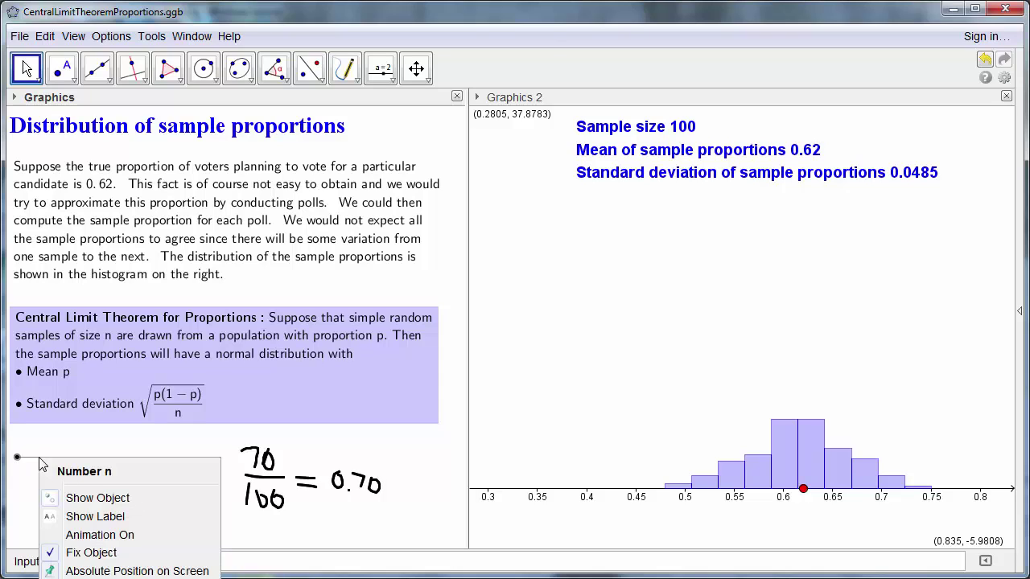
click(110, 533)
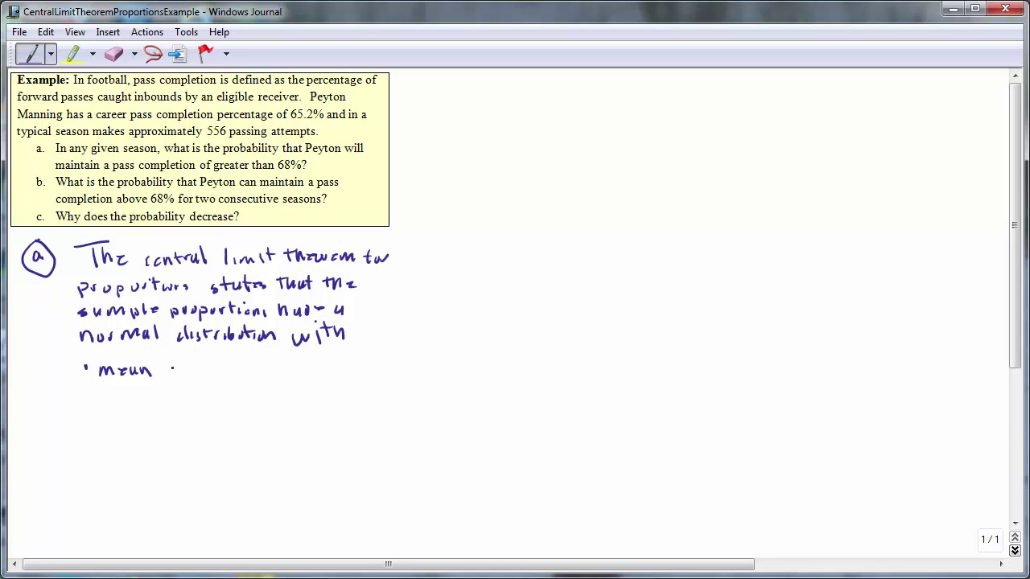
Step: Write the mean bullet p = 0.652
drag(171, 367, 195, 366)
drag(187, 372, 212, 367)
click(225, 370)
mouse_move(237, 364)
mouse_down()
mouse_move(231, 376)
mouse_move(248, 362)
mouse_up()
drag(252, 366, 260, 375)
Step: Write the standard deviation bullet as √(p(1−p)/n)
drag(88, 397, 89, 399)
drag(110, 394, 179, 400)
mouse_move(114, 420)
mouse_down()
mouse_move(199, 419)
mouse_move(216, 393)
mouse_move(298, 389)
mouse_up()
mouse_move(231, 400)
mouse_down()
mouse_move(243, 413)
mouse_move(268, 406)
mouse_up()
mouse_move(272, 401)
mouse_down()
mouse_move(286, 416)
mouse_move(271, 428)
mouse_up()
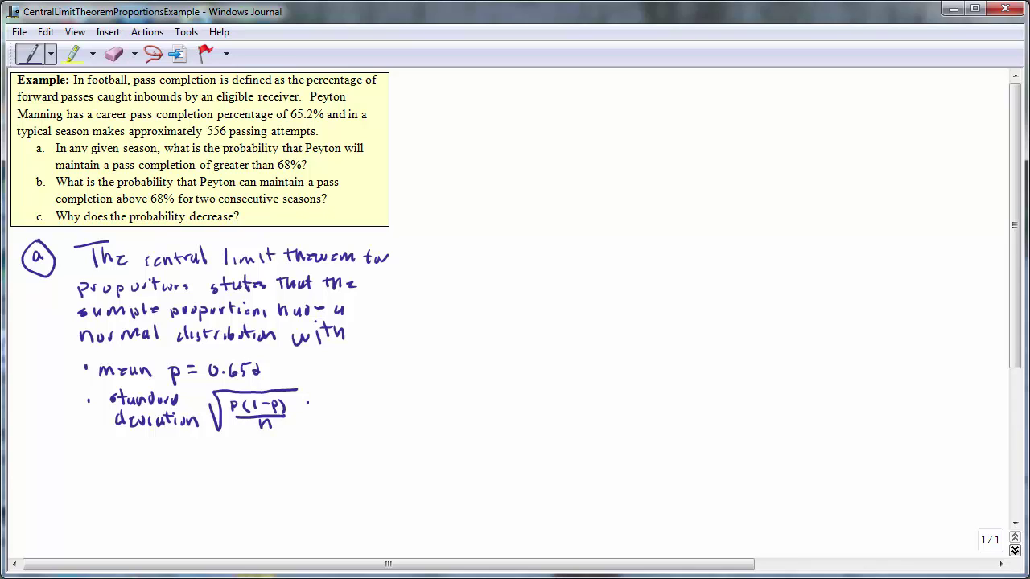
Step: Write = √(0.652(1−0.652)/556) = 0.0202 after the standard deviation formula
drag(310, 407, 322, 406)
mouse_move(311, 413)
mouse_down()
mouse_move(404, 379)
mouse_move(351, 397)
mouse_move(359, 394)
mouse_up()
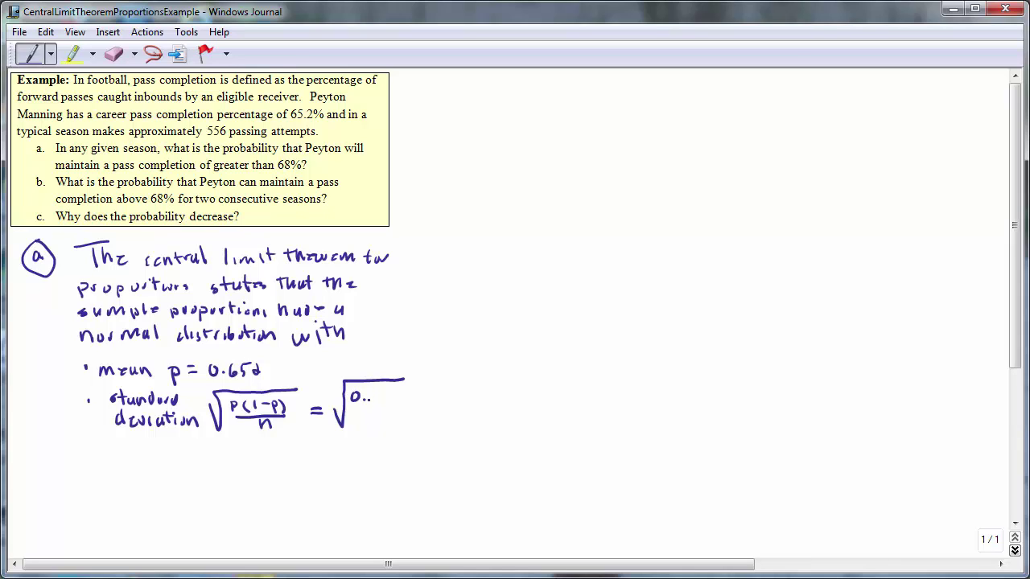
mouse_move(376, 392)
mouse_down()
mouse_move(403, 404)
mouse_move(433, 393)
mouse_up()
drag(438, 400, 451, 399)
mouse_move(453, 390)
mouse_down()
mouse_move(468, 390)
mouse_move(470, 401)
mouse_up()
drag(473, 387, 473, 408)
drag(402, 378, 471, 377)
drag(358, 407, 473, 405)
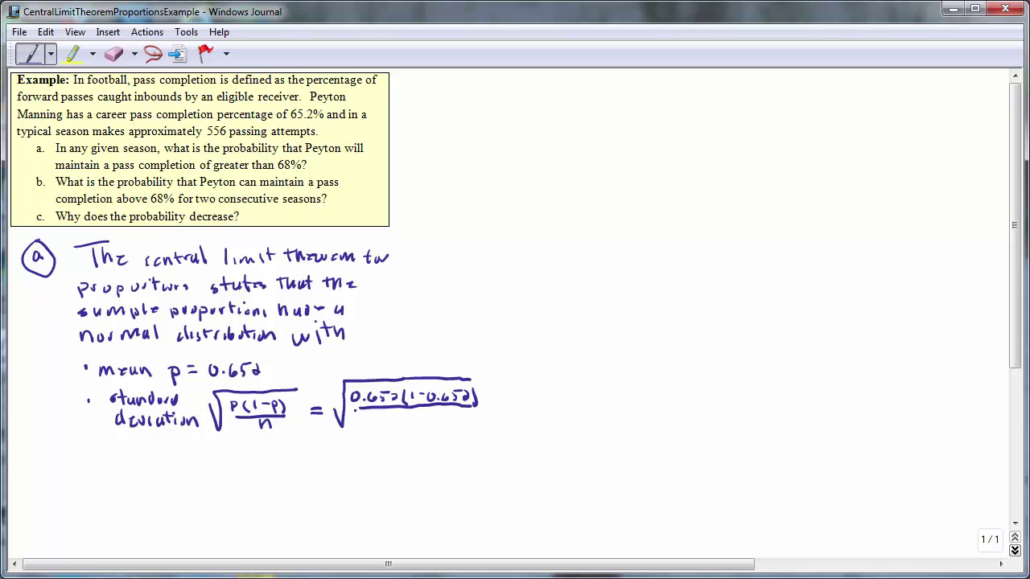
mouse_move(394, 415)
mouse_down()
mouse_move(411, 425)
mouse_move(419, 412)
mouse_move(418, 425)
mouse_up()
drag(429, 415, 427, 425)
drag(488, 406, 571, 415)
Step: Sketch a bell curve centred at 0.652, mark the cutoff 0.68 and shade its right tail
mouse_move(91, 534)
mouse_down()
mouse_move(134, 510)
mouse_move(149, 477)
mouse_move(202, 449)
mouse_move(243, 506)
mouse_move(281, 521)
mouse_up()
drag(187, 457, 188, 471)
mouse_move(186, 486)
mouse_down()
mouse_move(173, 539)
mouse_move(203, 541)
mouse_up()
drag(199, 528, 219, 539)
drag(235, 490, 234, 523)
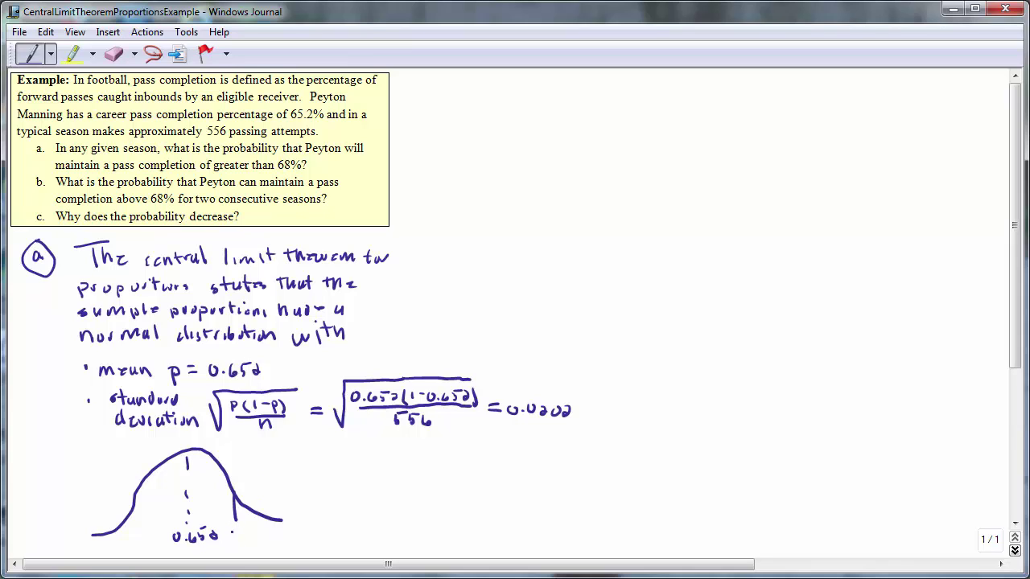
mouse_move(240, 533)
mouse_down()
mouse_move(259, 536)
mouse_move(248, 520)
mouse_up()
click(243, 540)
drag(253, 513, 256, 523)
Step: In StatCrunch's normal calculator, set mean 0.652 and standard deviation 0.0202
key(alt+Tab)
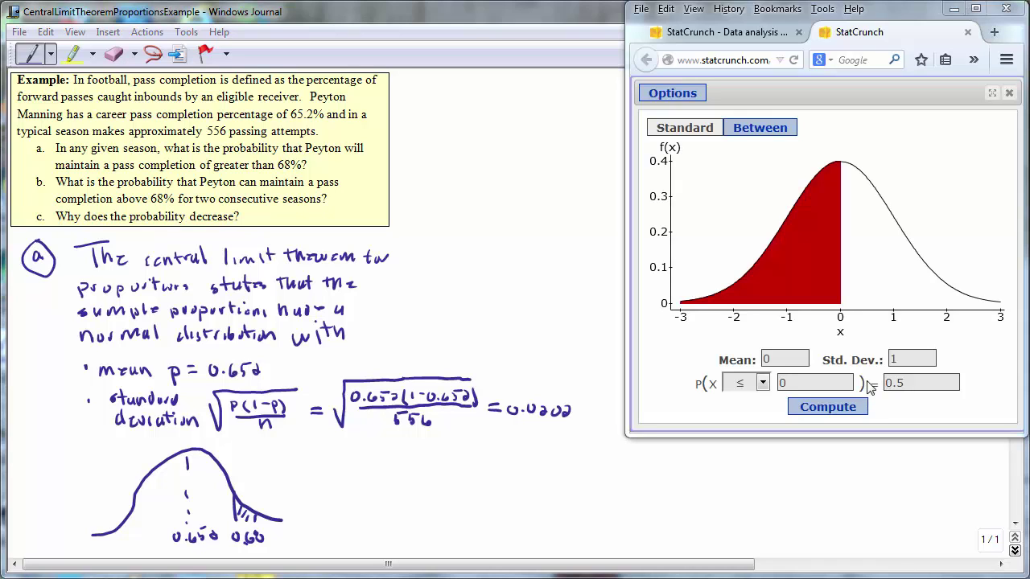
key(Tab)
text(0.652)
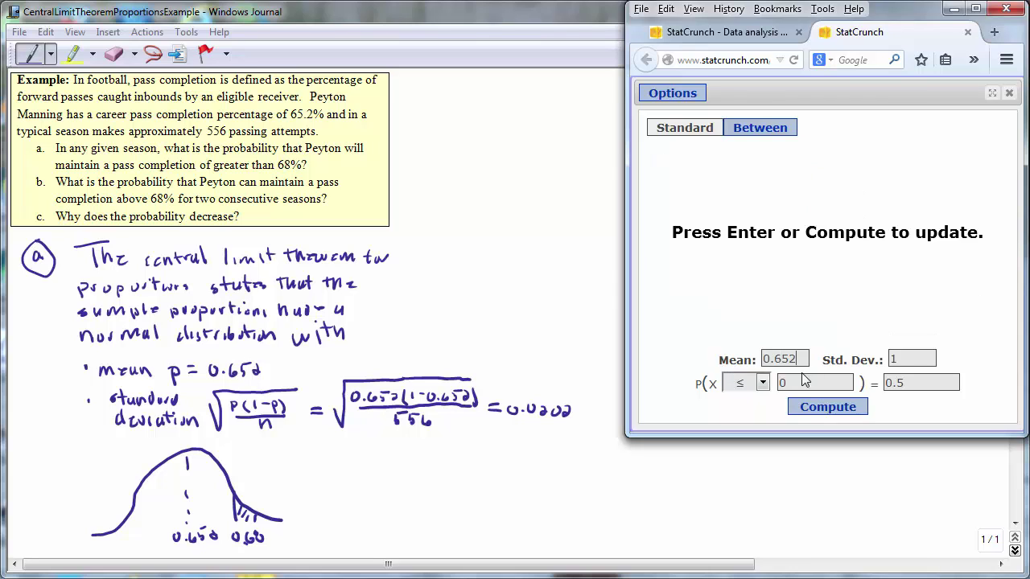
key(Tab)
text(0.0202)
Step: Compute P(X ≥ 0.68) = 0.08285229 and box 0.0828 in the Journal notes
click(762, 384)
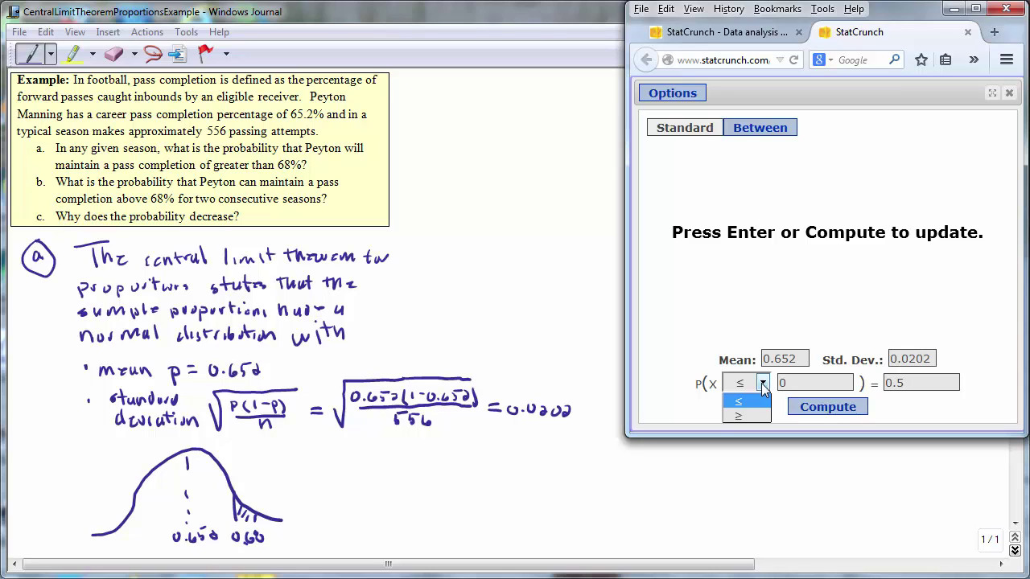
click(739, 415)
drag(798, 383, 779, 383)
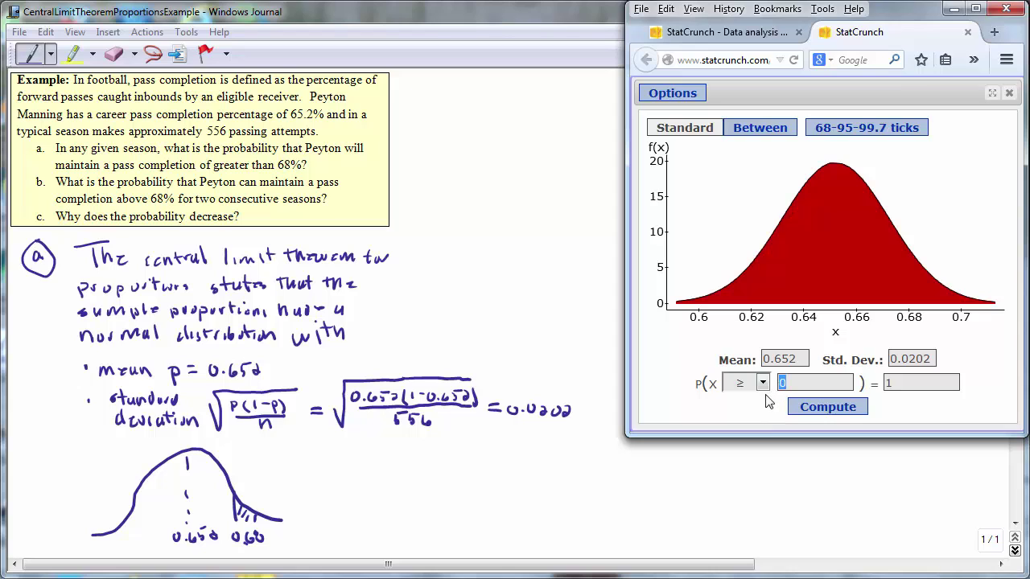
text(0.68)
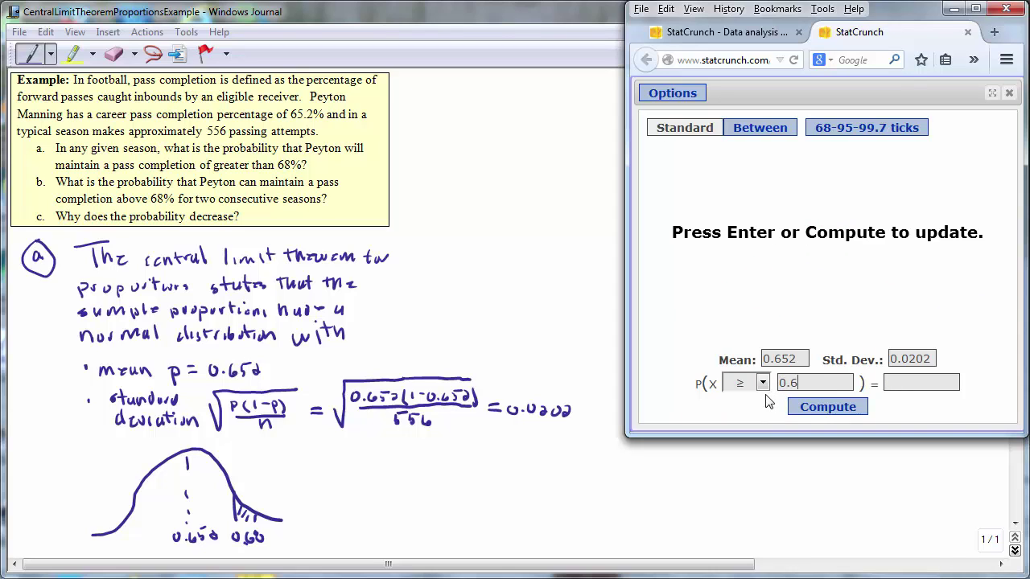
click(819, 410)
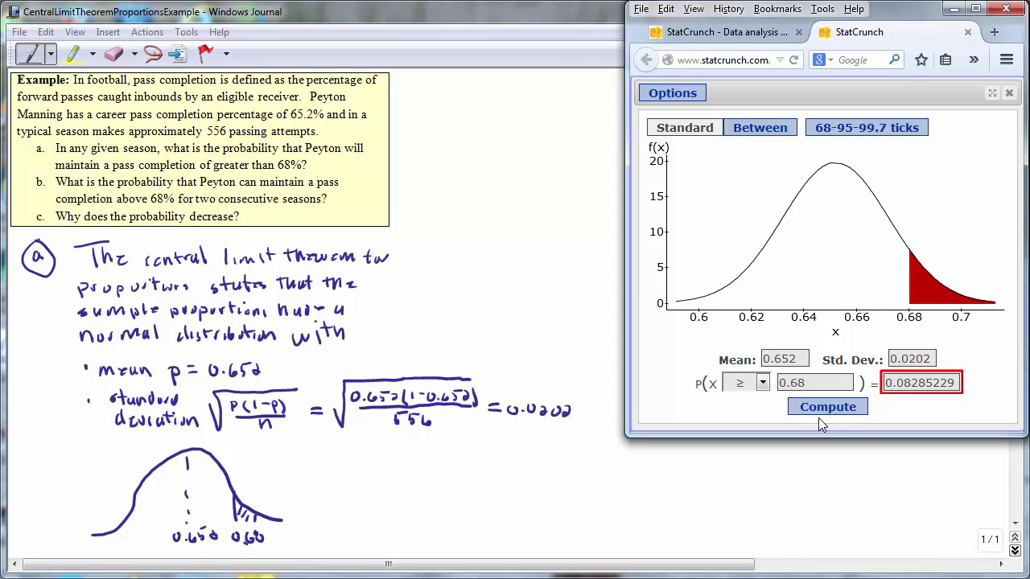
mouse_move(354, 481)
mouse_down()
mouse_move(419, 493)
mouse_move(340, 513)
mouse_up()
mouse_move(344, 463)
mouse_down()
mouse_move(431, 462)
mouse_move(429, 504)
mouse_move(341, 506)
mouse_up()
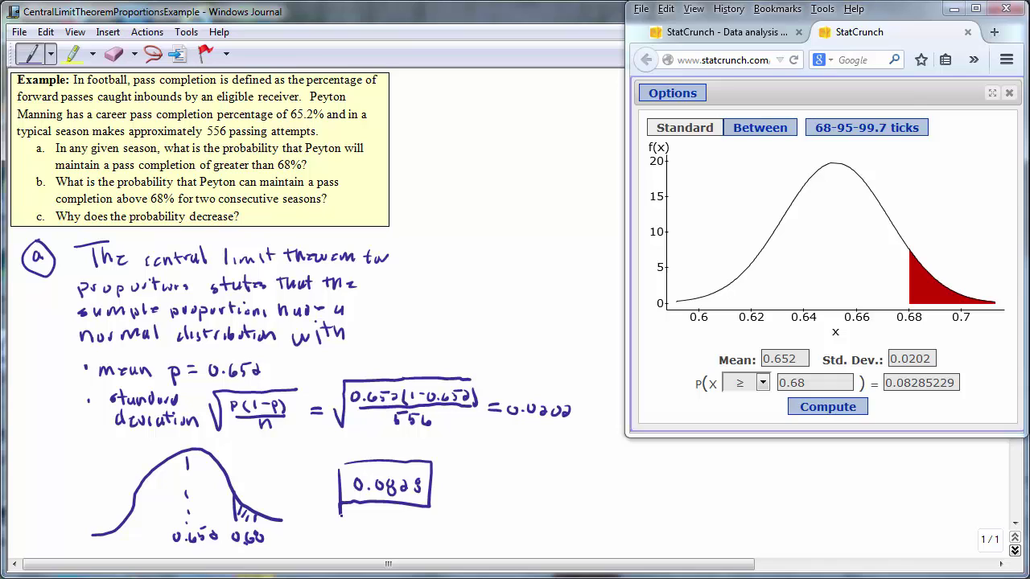
Step: Back in Journal, start part (b) with 'Similar.' and write 556 × 2 beneath it
click(562, 523)
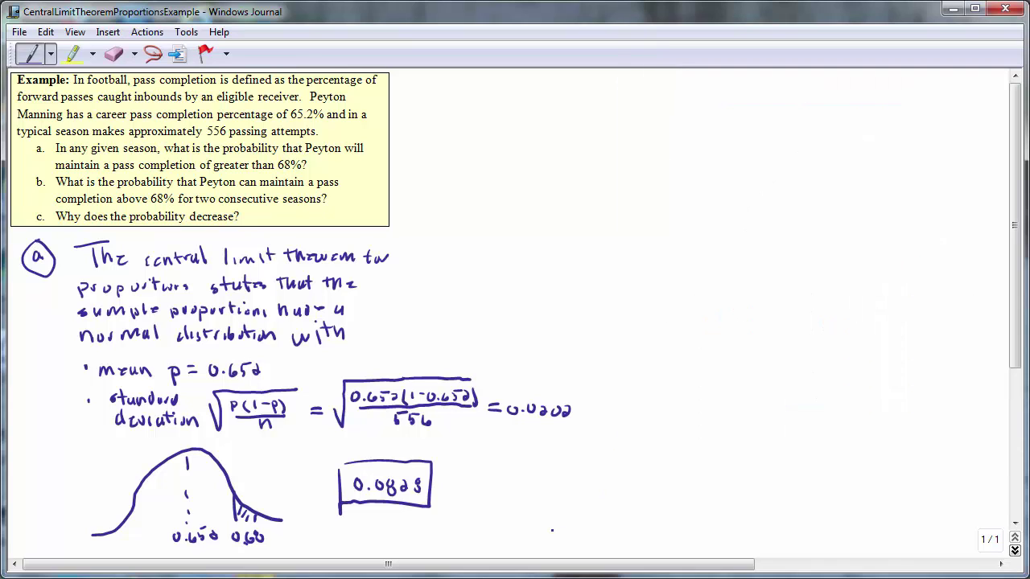
drag(427, 109, 555, 121)
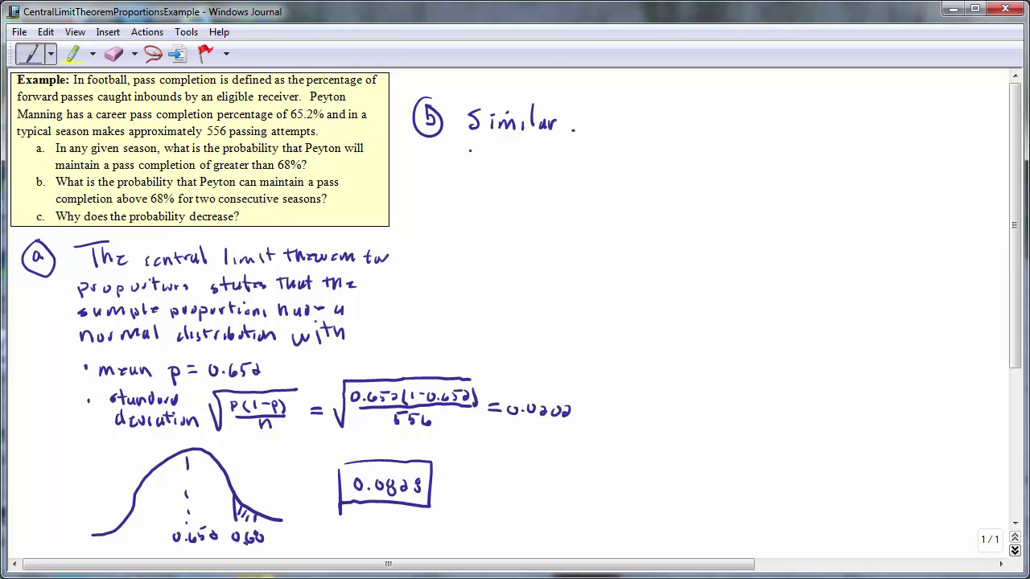
mouse_move(477, 150)
mouse_down()
mouse_move(475, 165)
mouse_move(491, 149)
mouse_up()
mouse_move(498, 151)
mouse_down()
mouse_move(496, 163)
mouse_move(508, 148)
mouse_move(510, 157)
mouse_move(498, 187)
mouse_up()
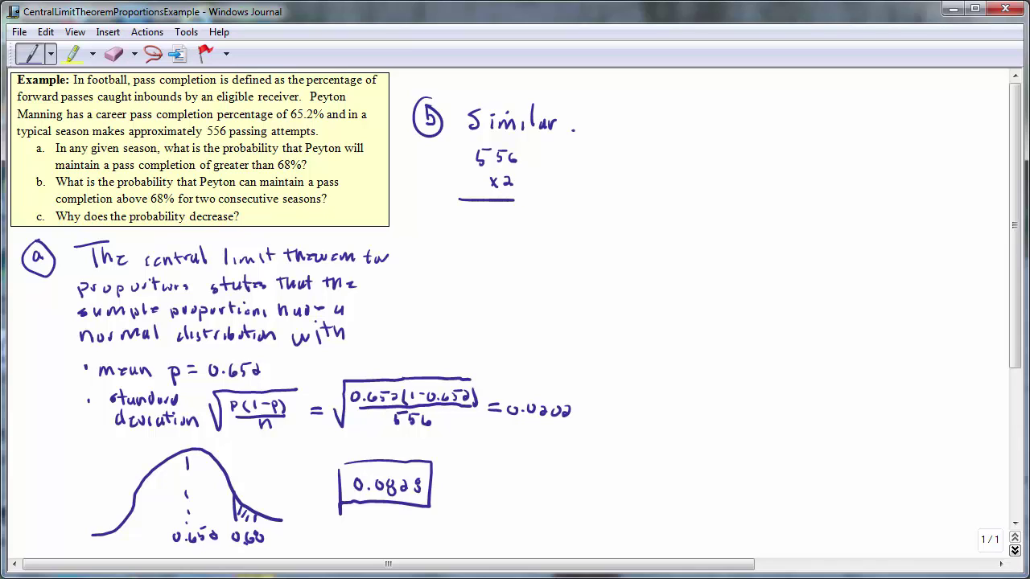